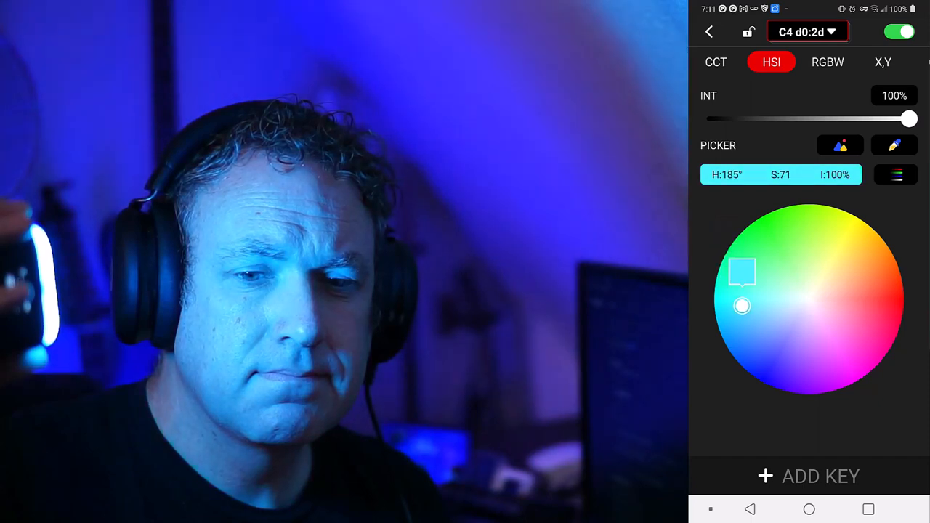
Switch the light control from HSI to RGBW colour mixing mode
{"action": "left_click", "coordinate": [827, 61]}
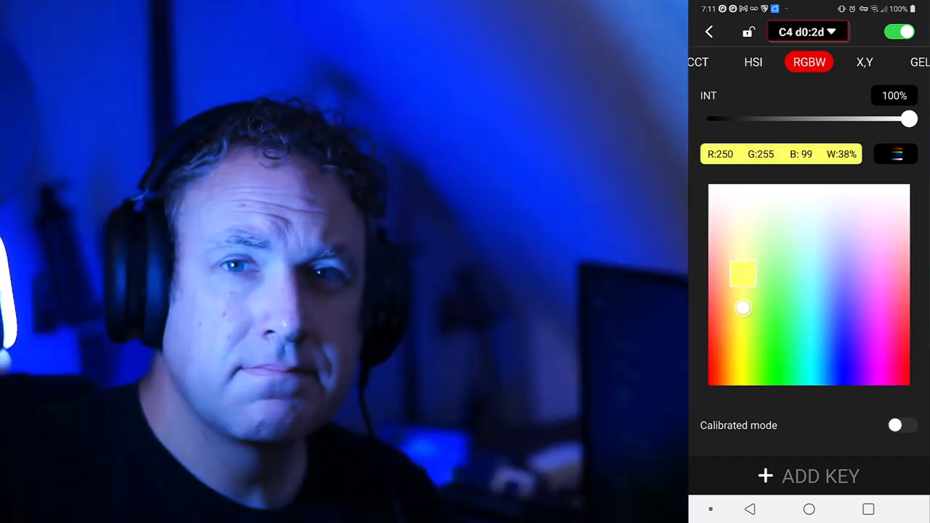